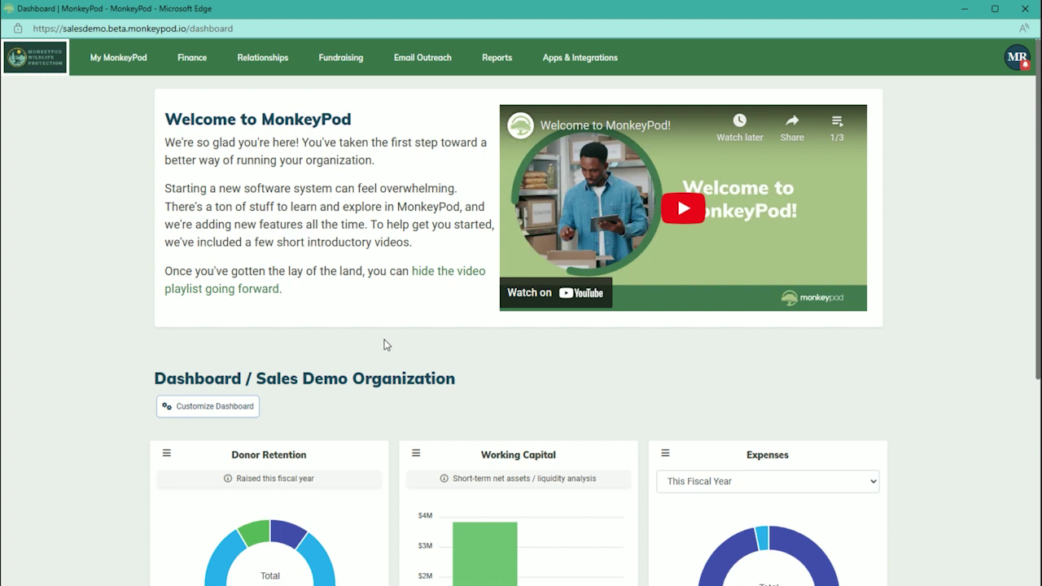
Go to My MonkeyPod > Imports to reach the Relationship Data import instructions
{"action": "left_click", "coordinate": [130, 55]}
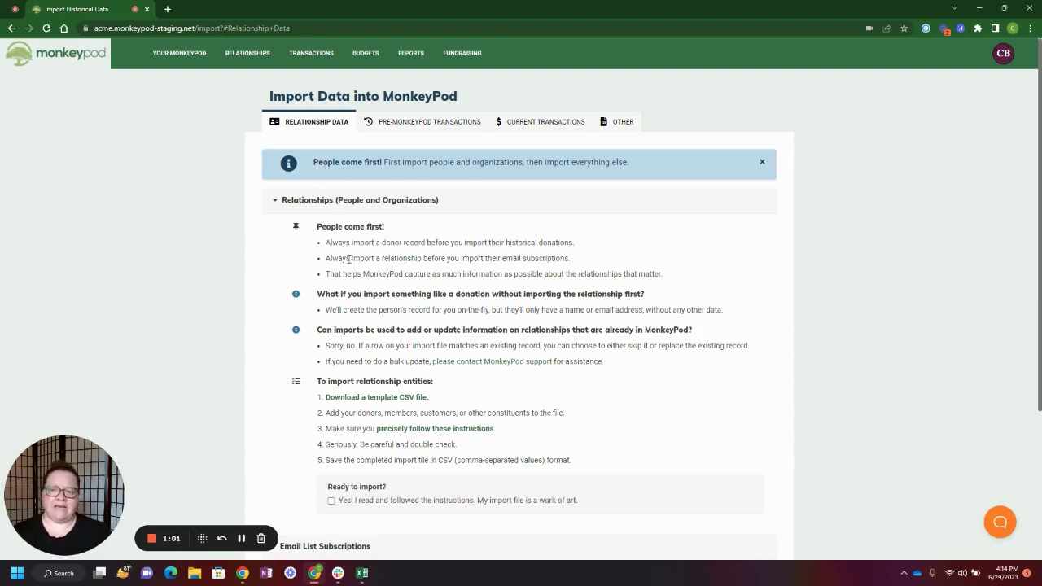
Download a relationship template CSV with Pronouns, Publish Name As, Website, Why are they awesome? and Donor Preferences
{"action": "left_click", "coordinate": [351, 402]}
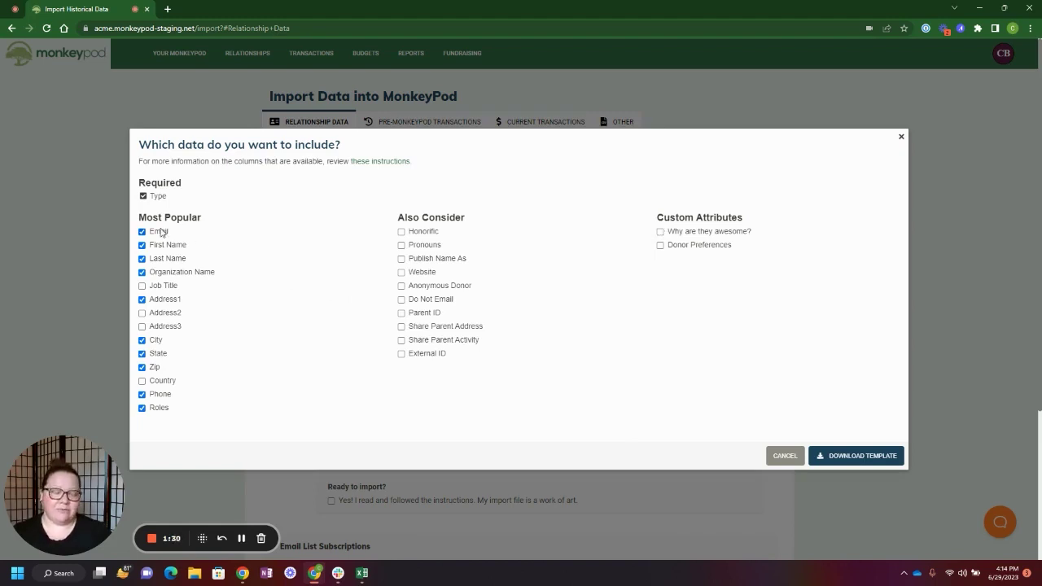
{"action": "left_click", "coordinate": [402, 246]}
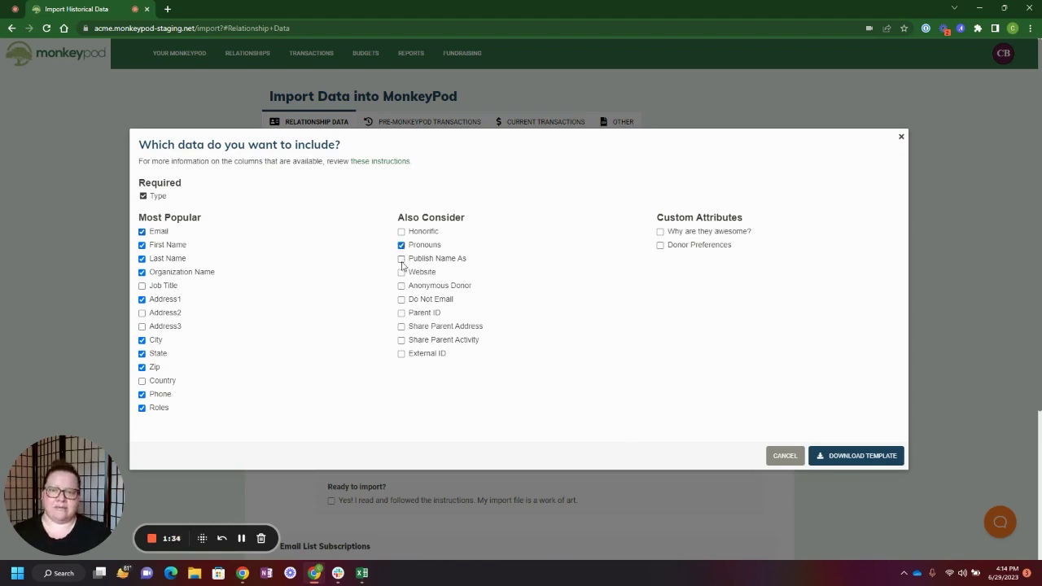
{"action": "left_click", "coordinate": [401, 259]}
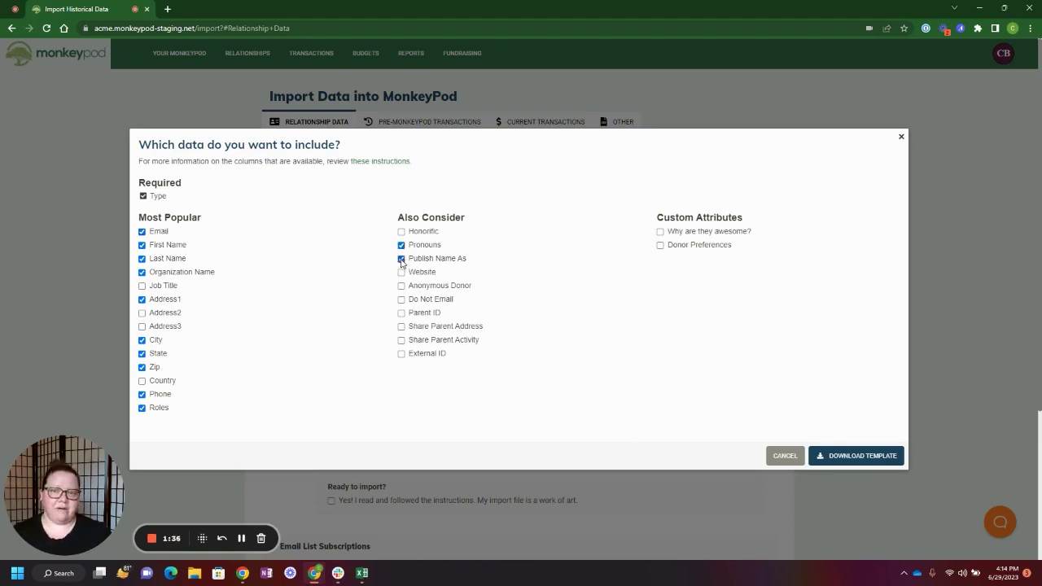
{"action": "left_click", "coordinate": [401, 272]}
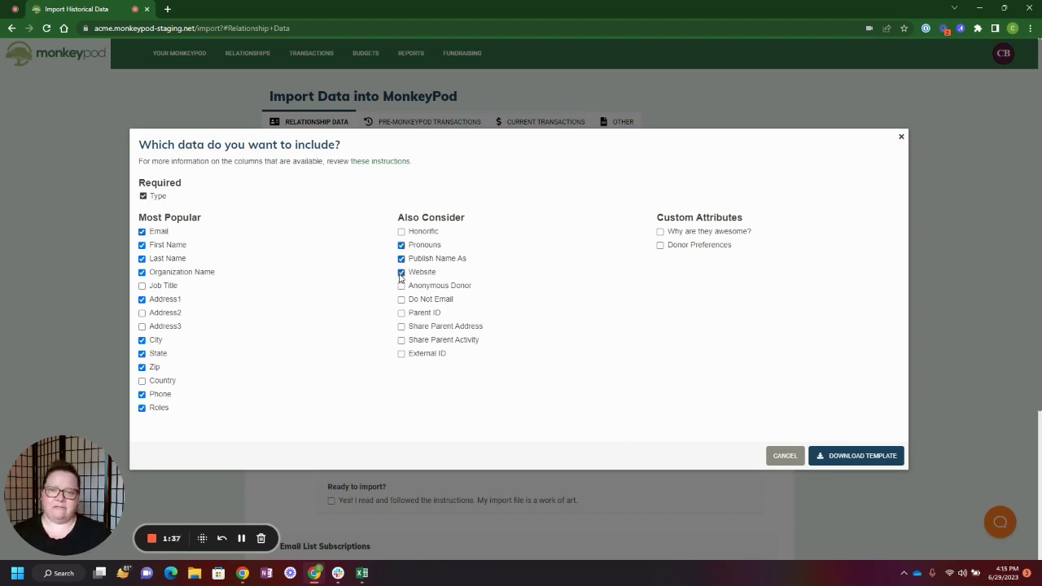
{"action": "left_click", "coordinate": [661, 232]}
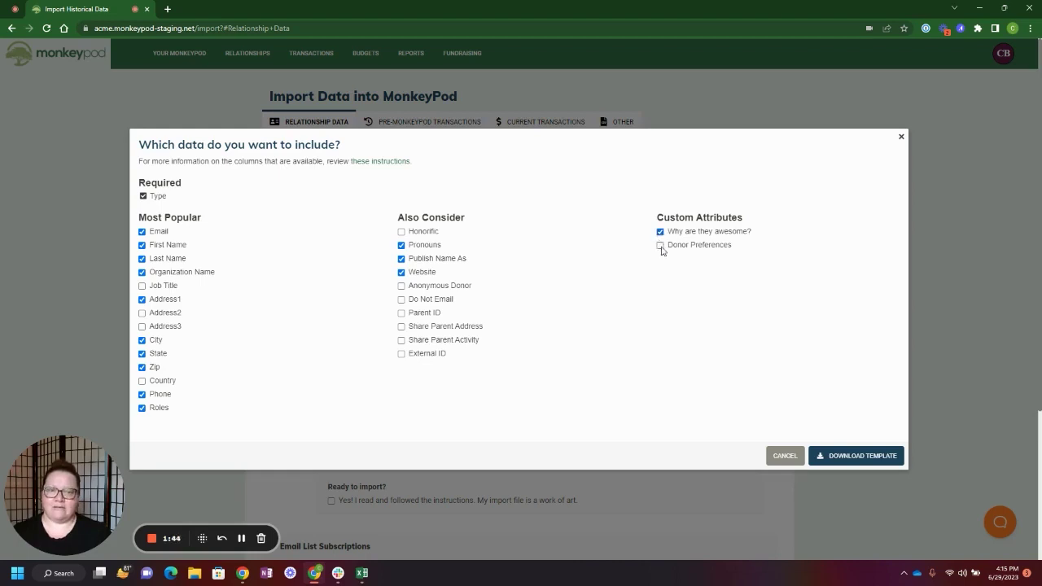
{"action": "left_click", "coordinate": [660, 246]}
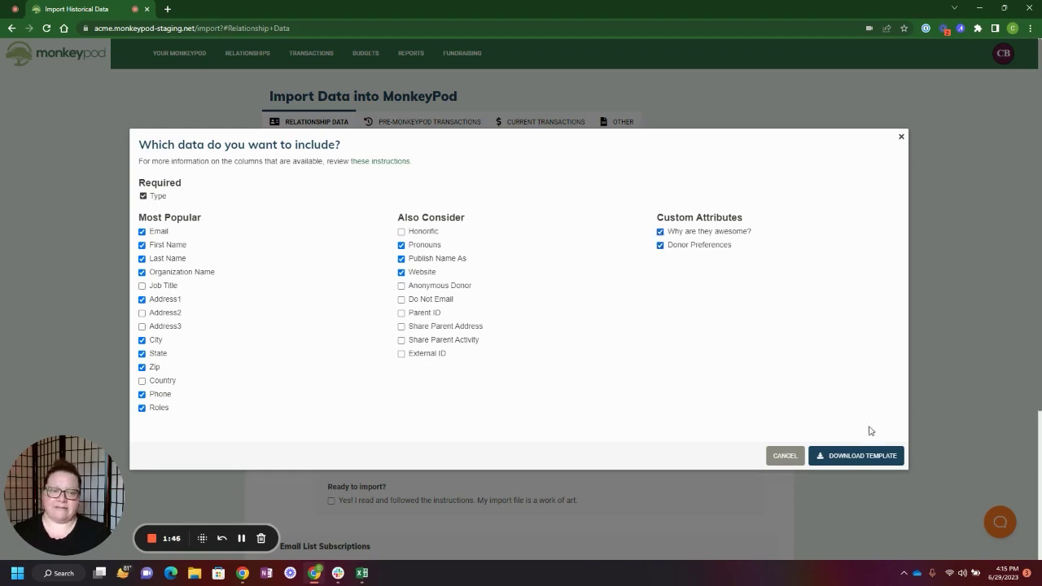
{"action": "left_click", "coordinate": [864, 455]}
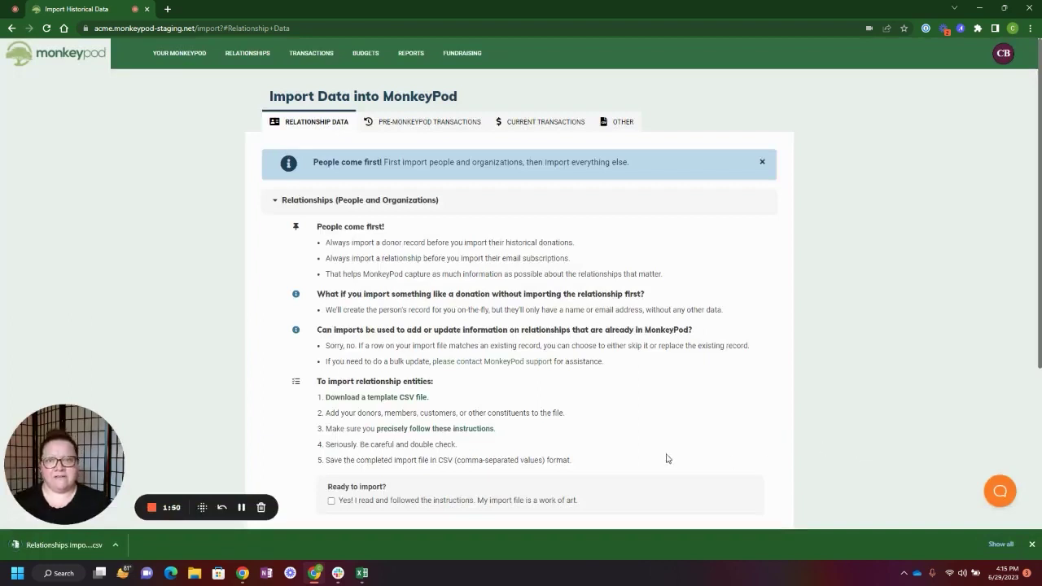
Open the Relationships Import Template Instructions Google Sheet, then return to MonkeyPod's import page
{"action": "scroll", "coordinate": [517, 431], "scroll_direction": "down", "scroll_amount": 2}
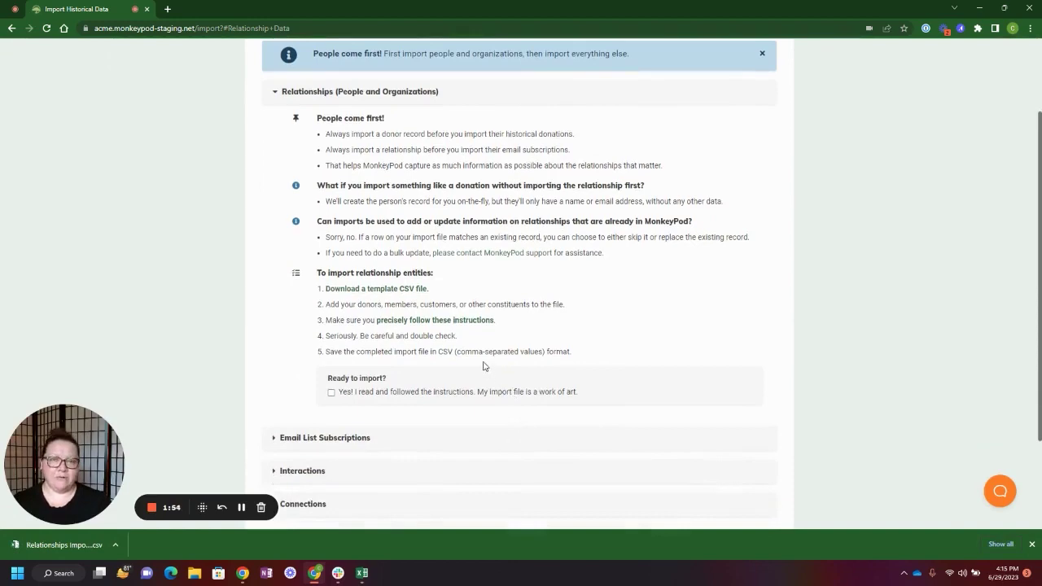
{"action": "left_click", "coordinate": [487, 322]}
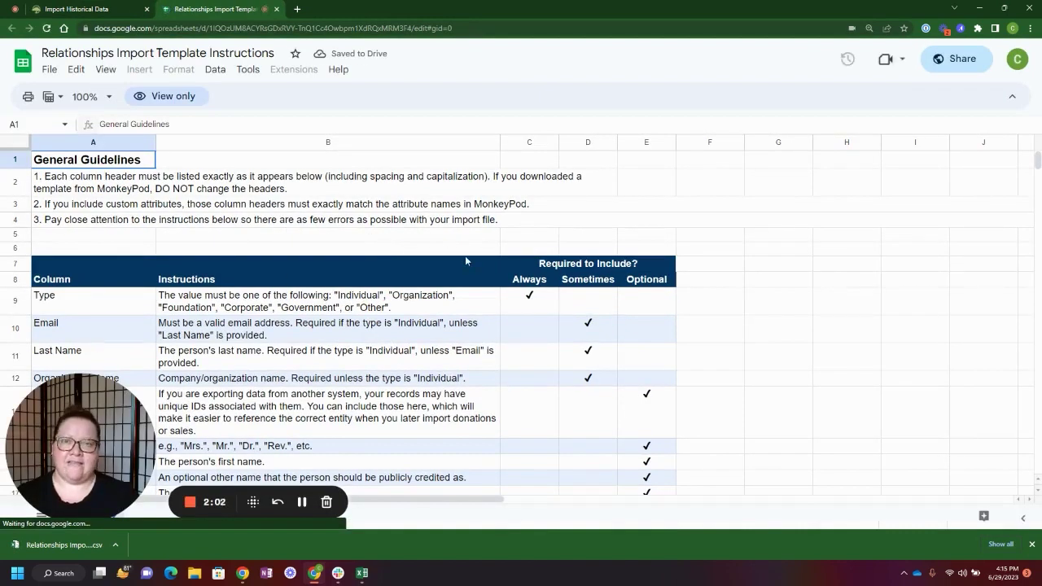
{"action": "left_click", "coordinate": [91, 11]}
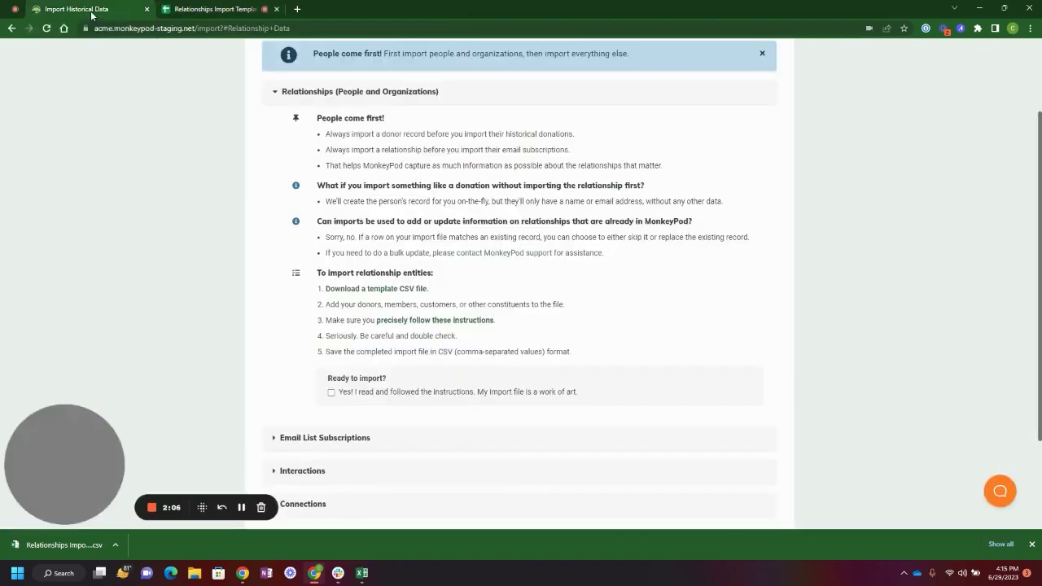
In the Relationships Import (3) sheet in Excel, widen the Roles column to show its values
{"action": "left_click", "coordinate": [364, 575]}
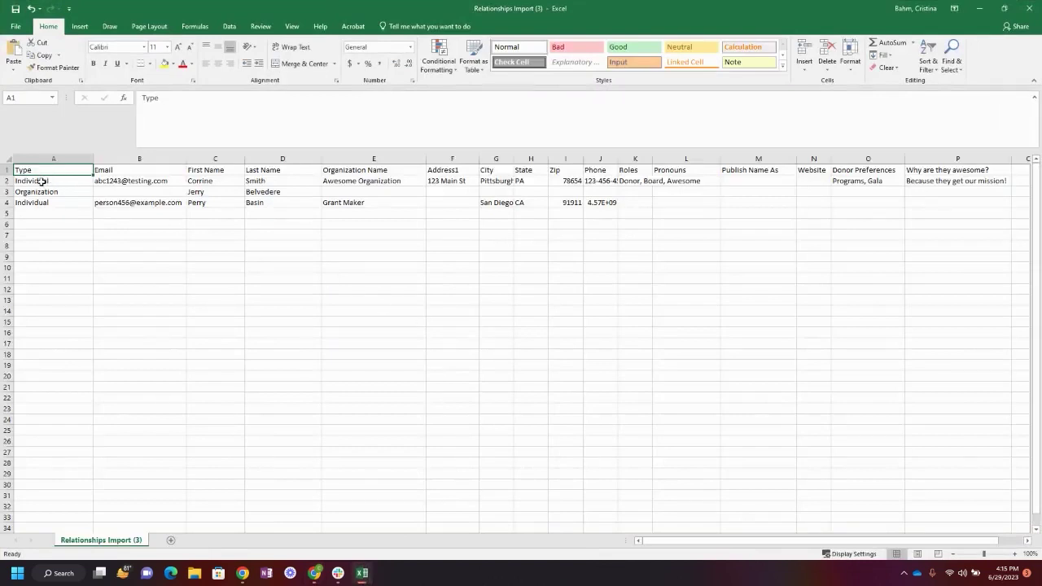
{"action": "left_click", "coordinate": [42, 182]}
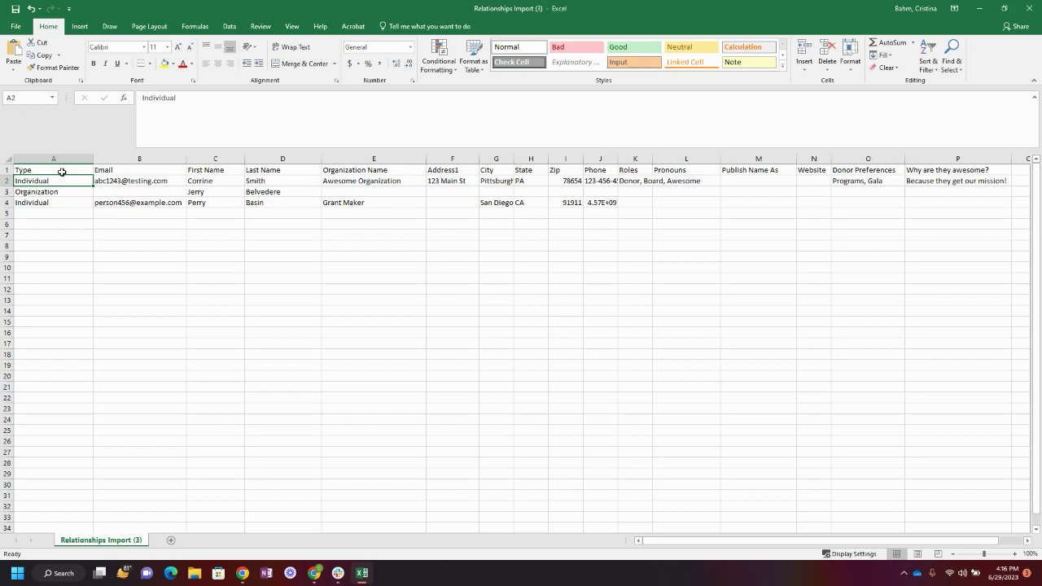
{"action": "left_click", "coordinate": [635, 159]}
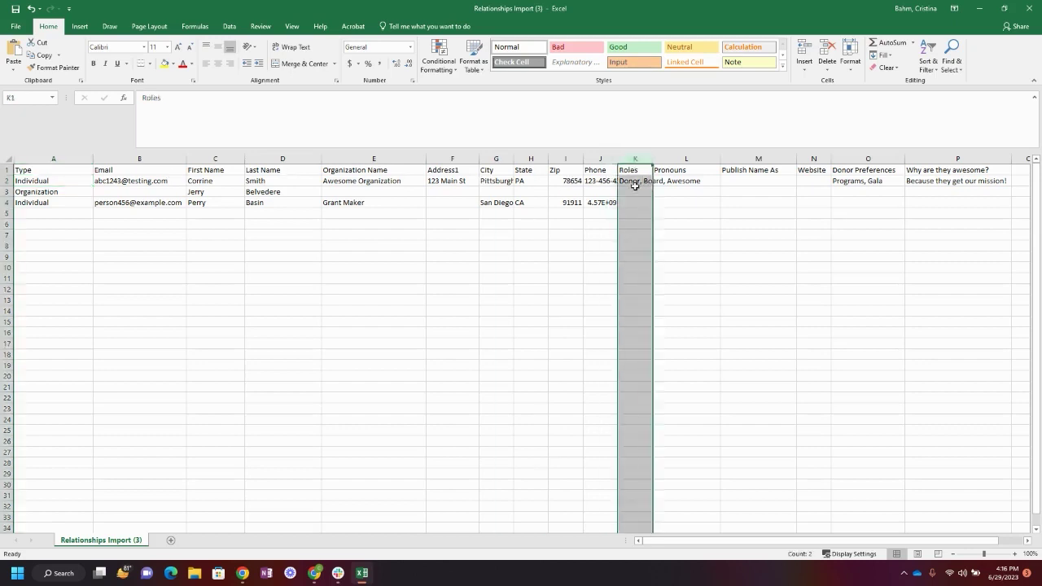
{"action": "left_click_drag", "start_coordinate": [653, 159], "coordinate": [703, 159]}
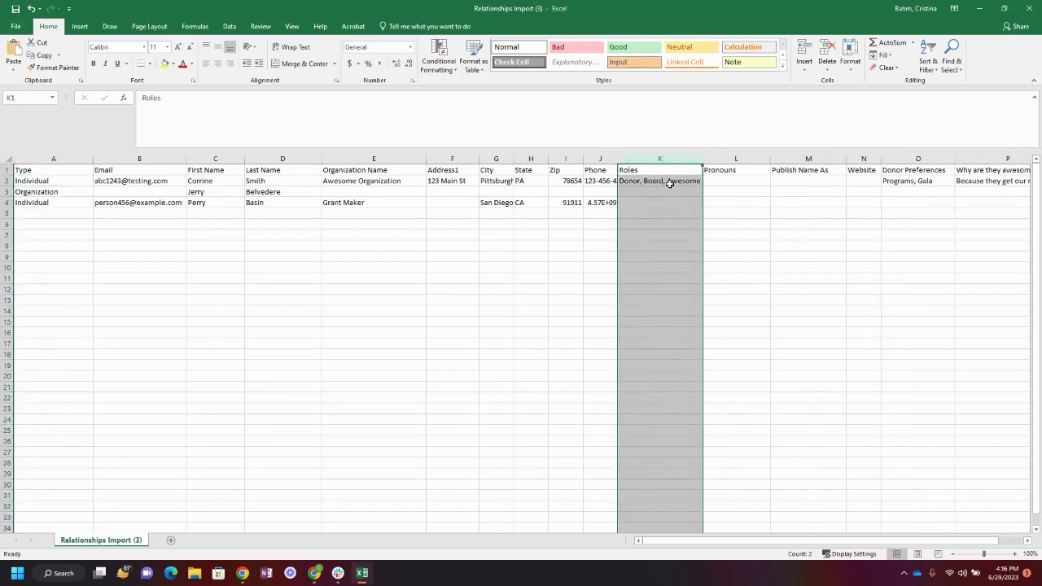
Review the Donor Preferences and Why are they awesome? columns, then minimize Excel
{"action": "left_click", "coordinate": [910, 159]}
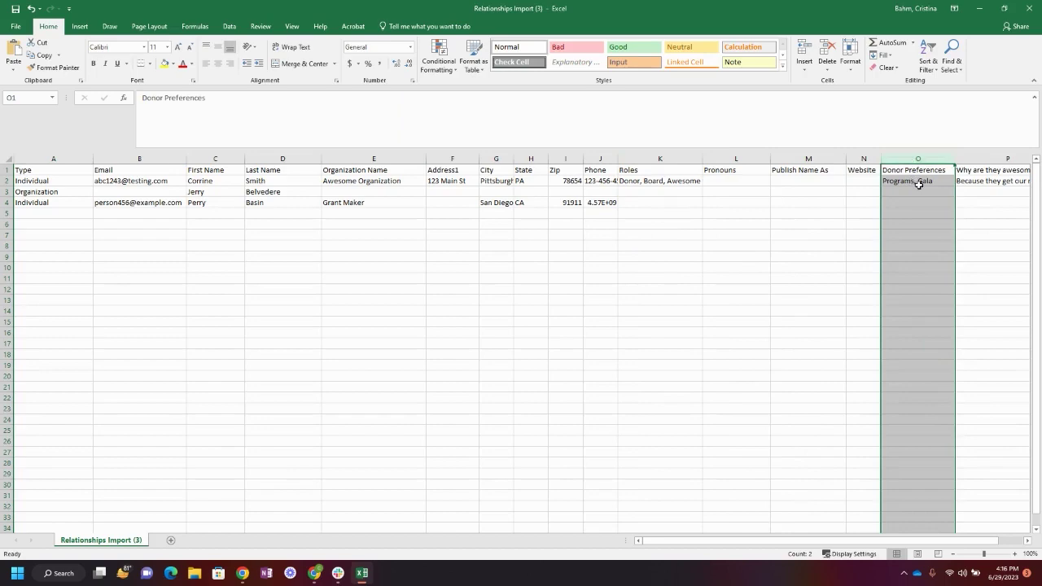
{"action": "left_click", "coordinate": [965, 181]}
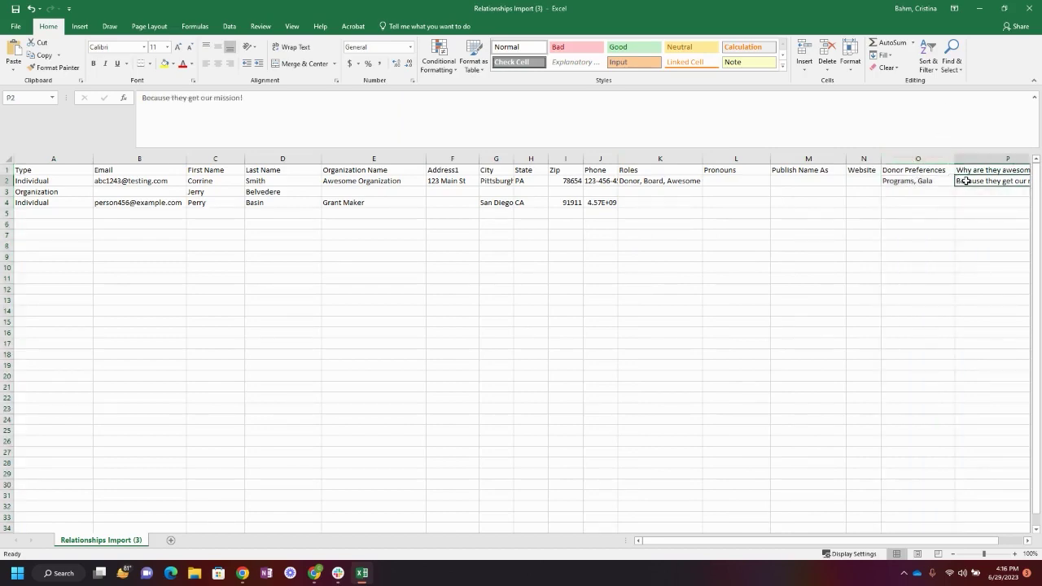
{"action": "left_click", "coordinate": [979, 8]}
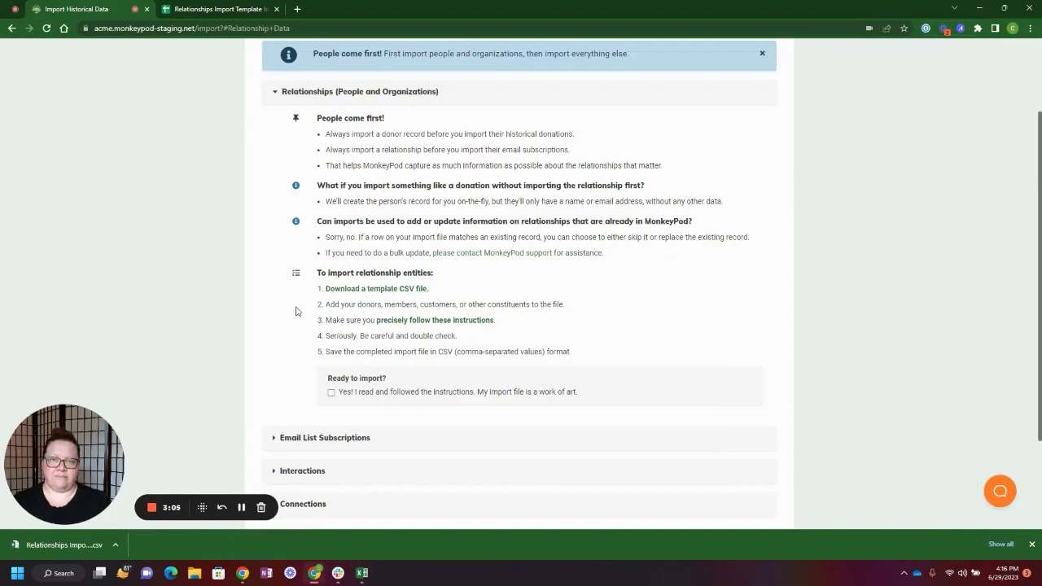
Confirm the instructions were followed, upload the completed relationship CSV, and preview the import
{"action": "left_click", "coordinate": [331, 393]}
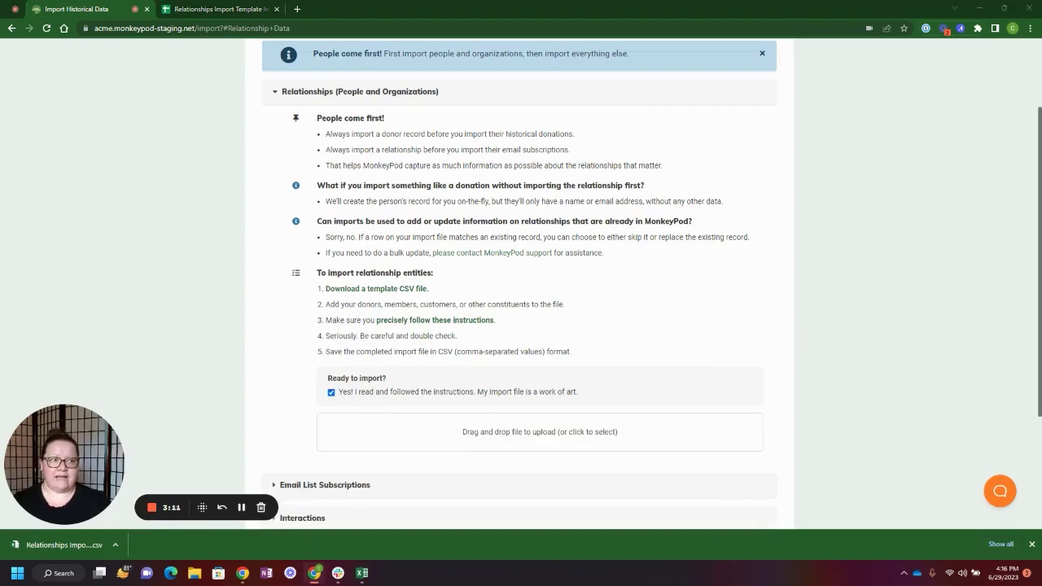
{"action": "left_click_drag", "start_coordinate": [57, 545], "coordinate": [505, 428]}
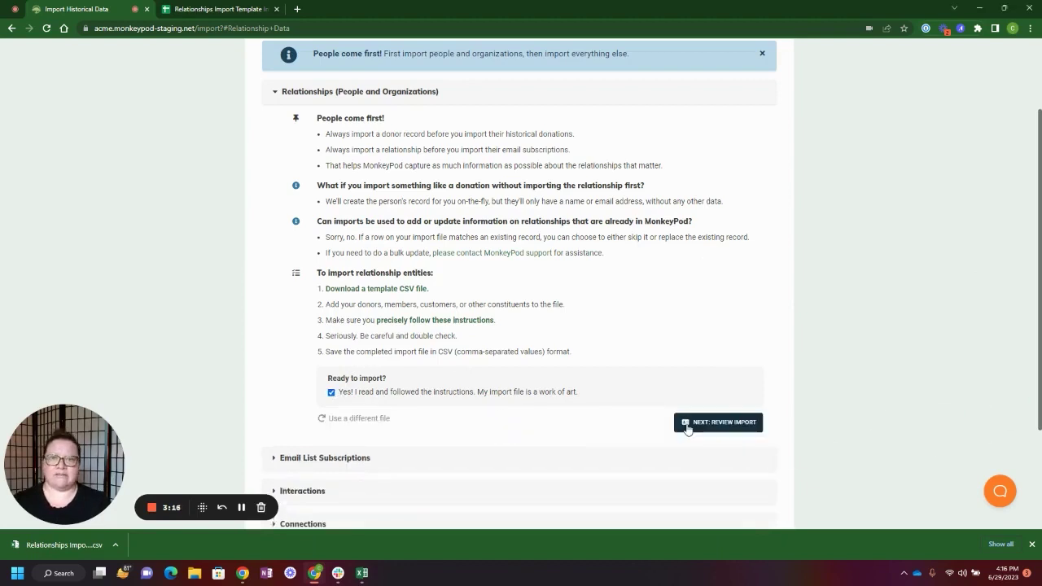
{"action": "left_click", "coordinate": [718, 422]}
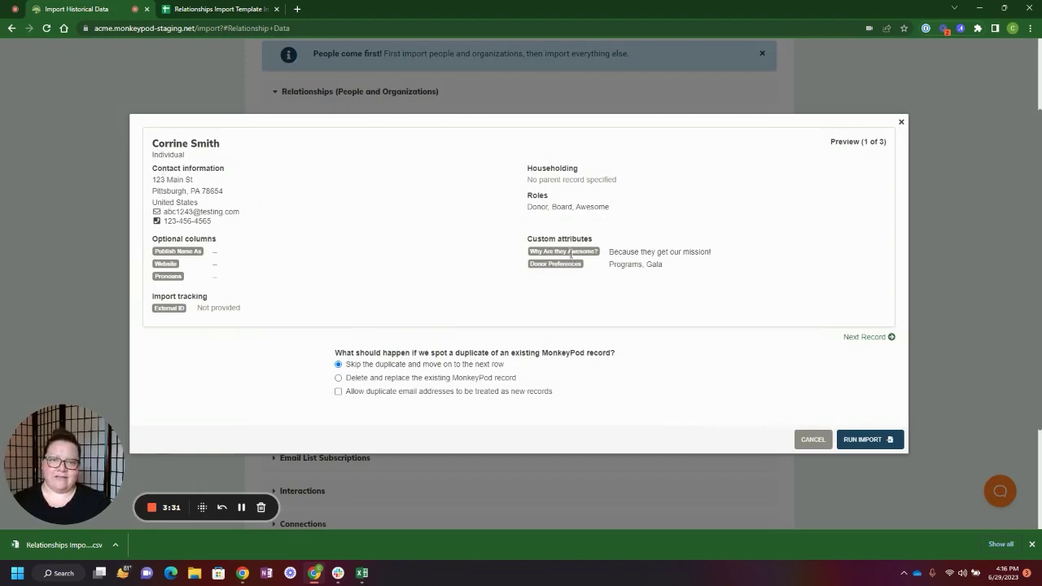
Preview the other records, then run the import skipping duplicates and allowing duplicate email addresses
{"action": "left_click", "coordinate": [881, 338]}
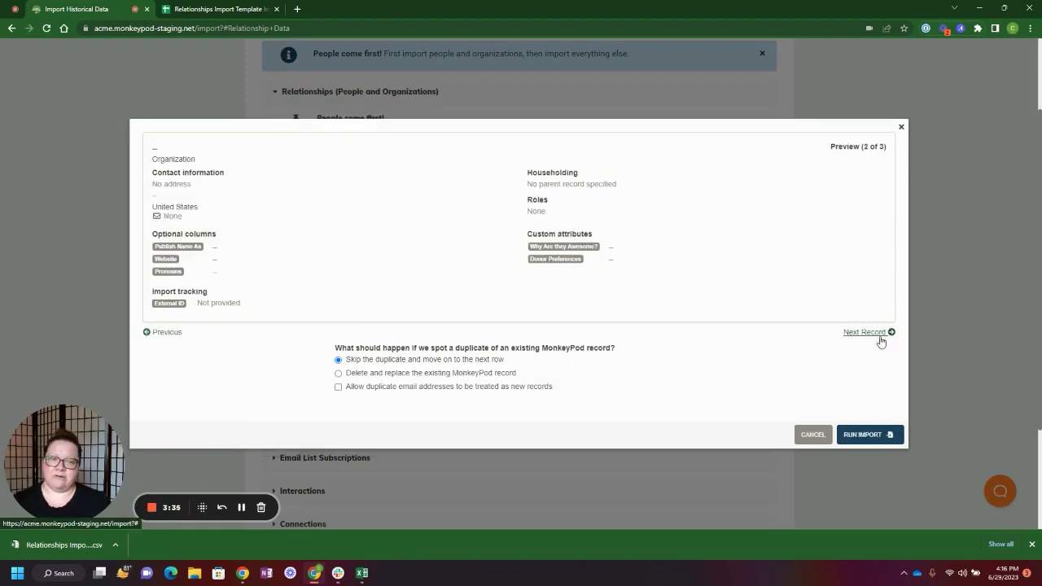
{"action": "left_click", "coordinate": [886, 333]}
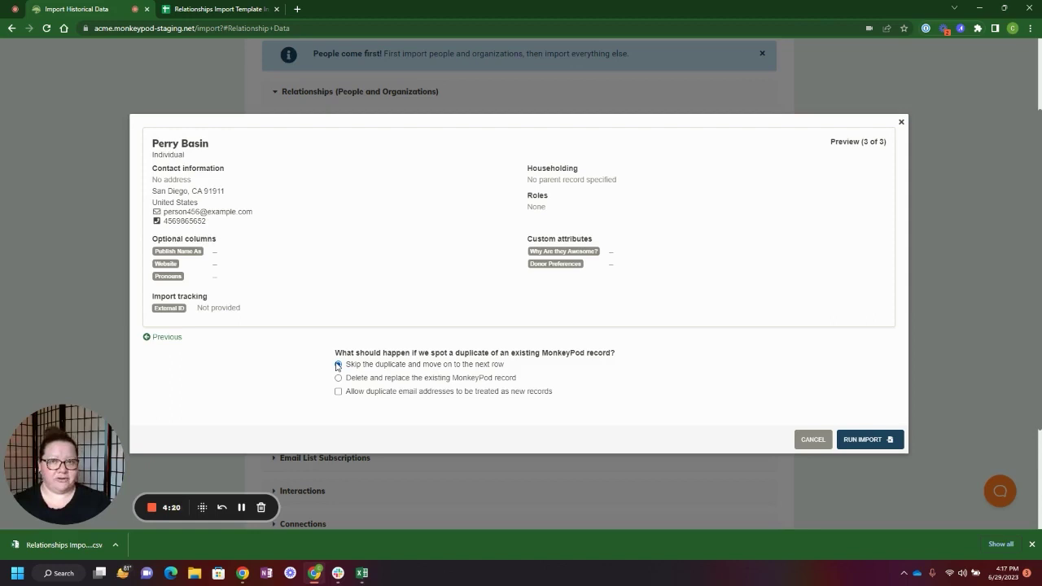
{"action": "left_click", "coordinate": [338, 378]}
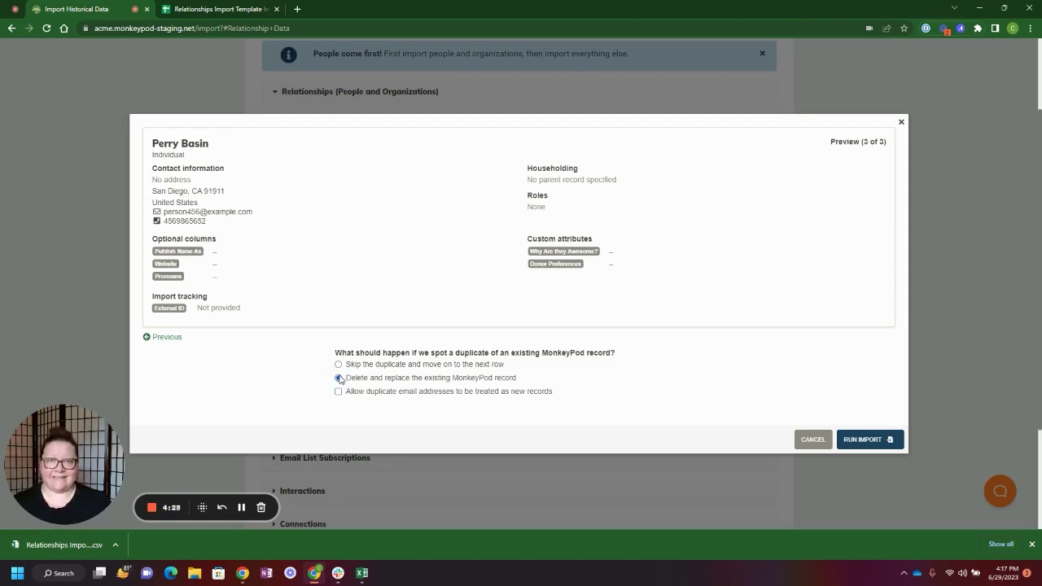
{"action": "left_click", "coordinate": [338, 364]}
{"action": "left_click", "coordinate": [338, 391]}
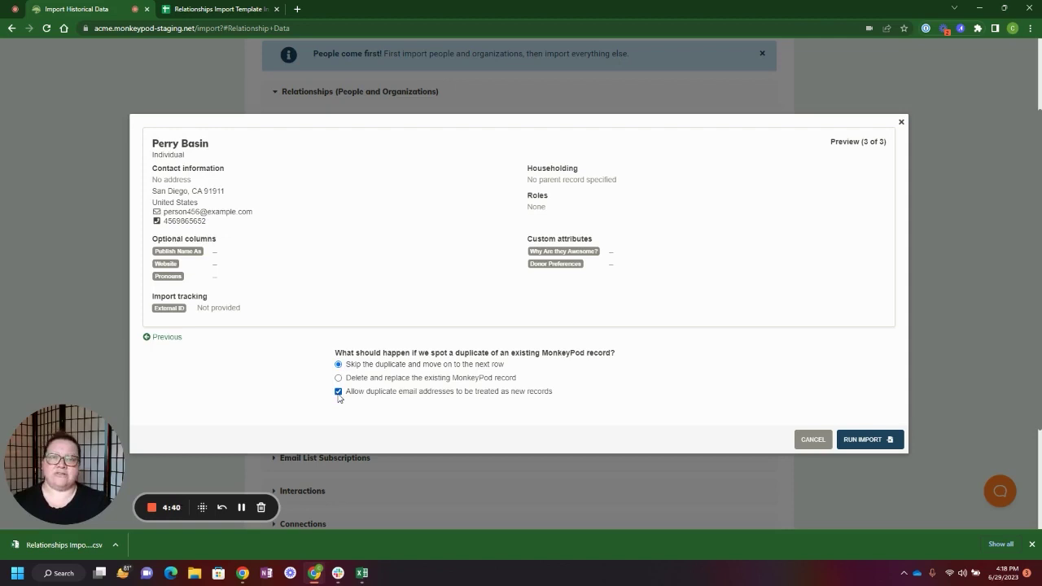
{"action": "left_click", "coordinate": [863, 440]}
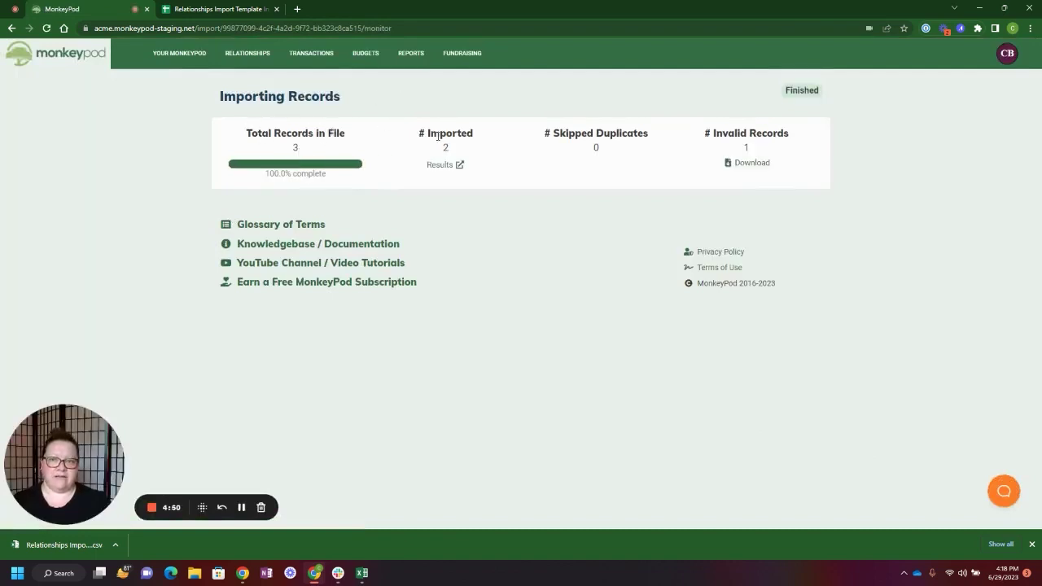
Download the invalid-records file and open Import Errors (3) in Excel
{"action": "left_click", "coordinate": [748, 164]}
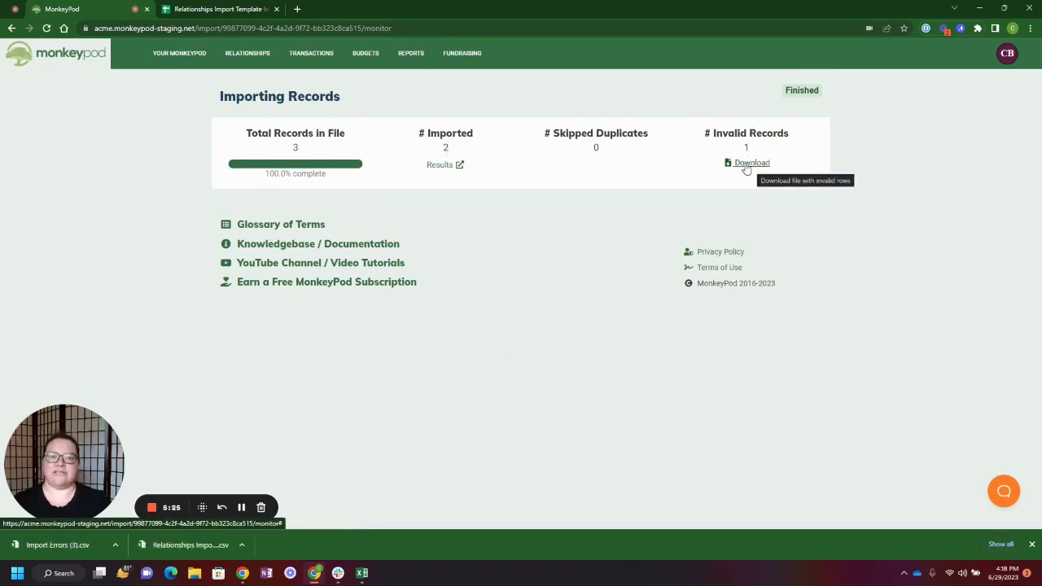
{"action": "left_click", "coordinate": [747, 164]}
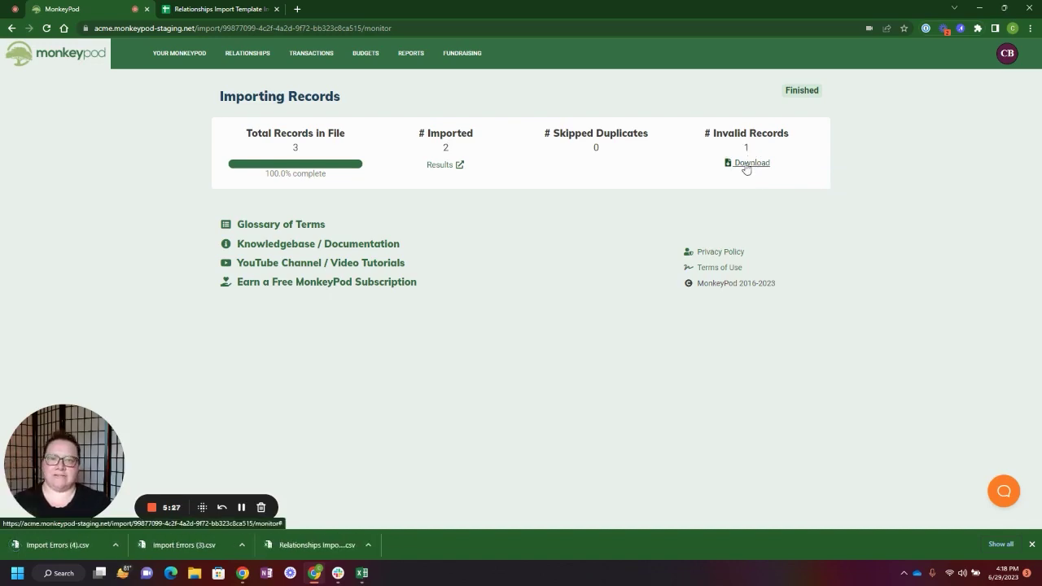
{"action": "left_click", "coordinate": [57, 545]}
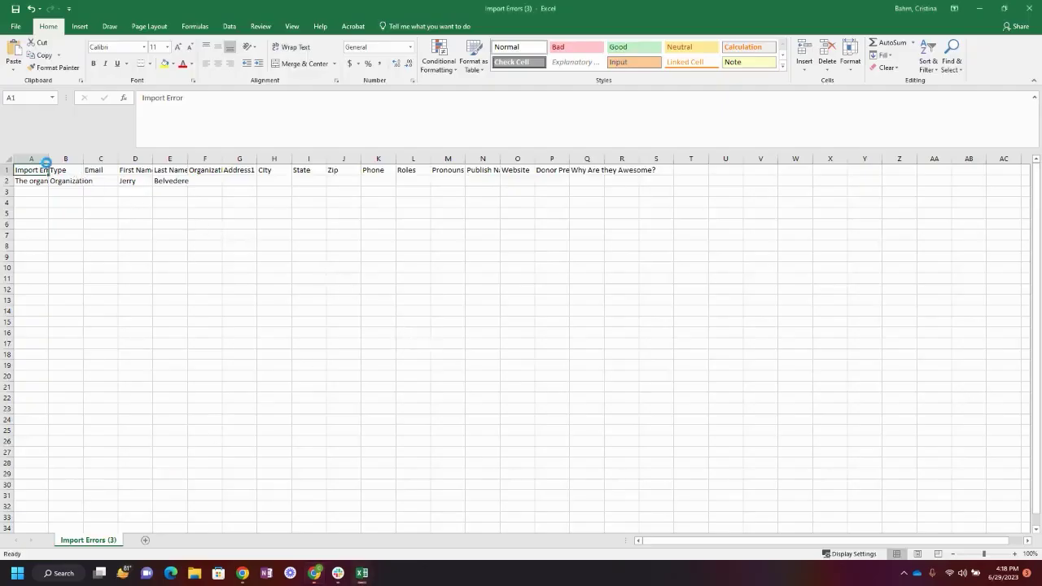
Read the missing organization name error for the Organization row, then close Excel without saving
{"action": "left_click_drag", "start_coordinate": [49, 158], "coordinate": [243, 158]}
{"action": "left_click", "coordinate": [198, 182]}
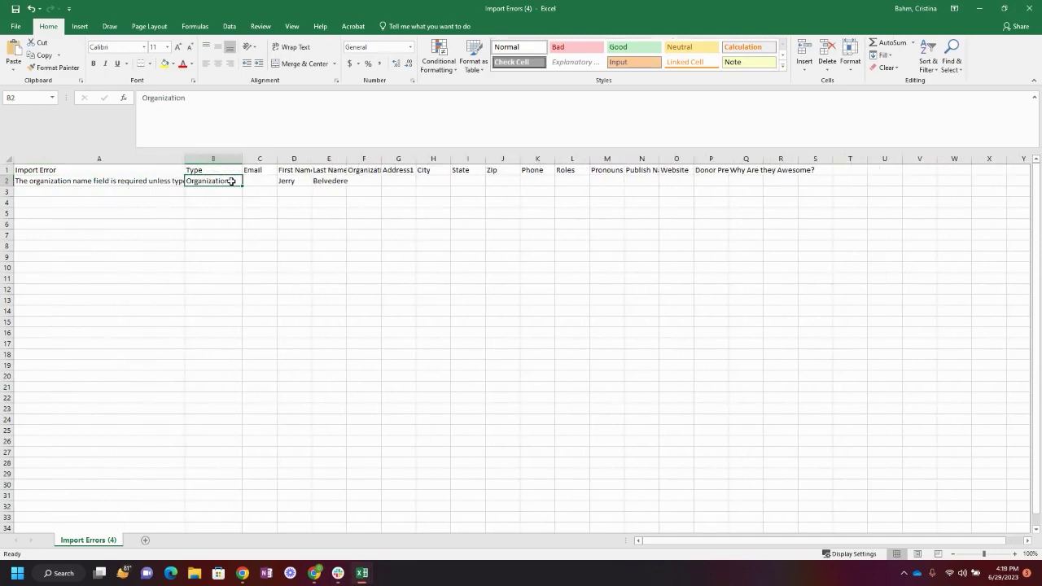
{"action": "left_click", "coordinate": [359, 179]}
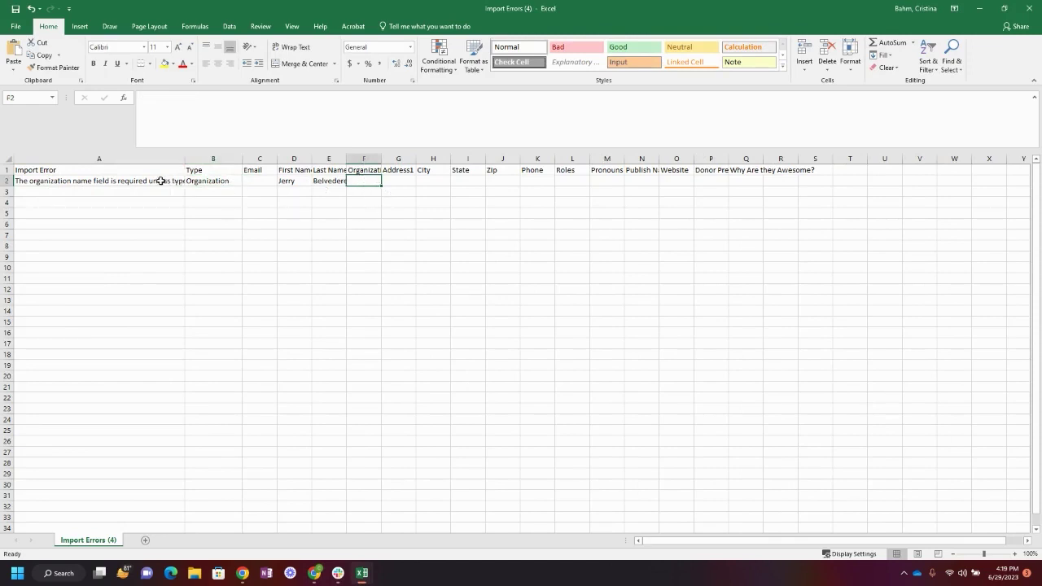
{"action": "left_click_drag", "start_coordinate": [162, 181], "coordinate": [151, 223]}
{"action": "left_click", "coordinate": [256, 208]}
{"action": "left_click", "coordinate": [285, 203]}
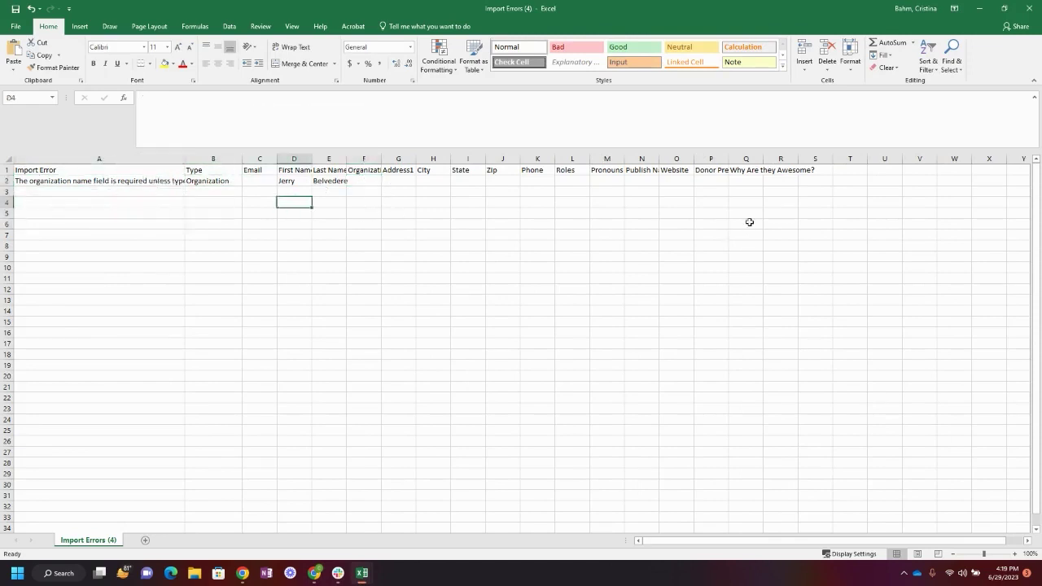
{"action": "left_click", "coordinate": [1027, 8]}
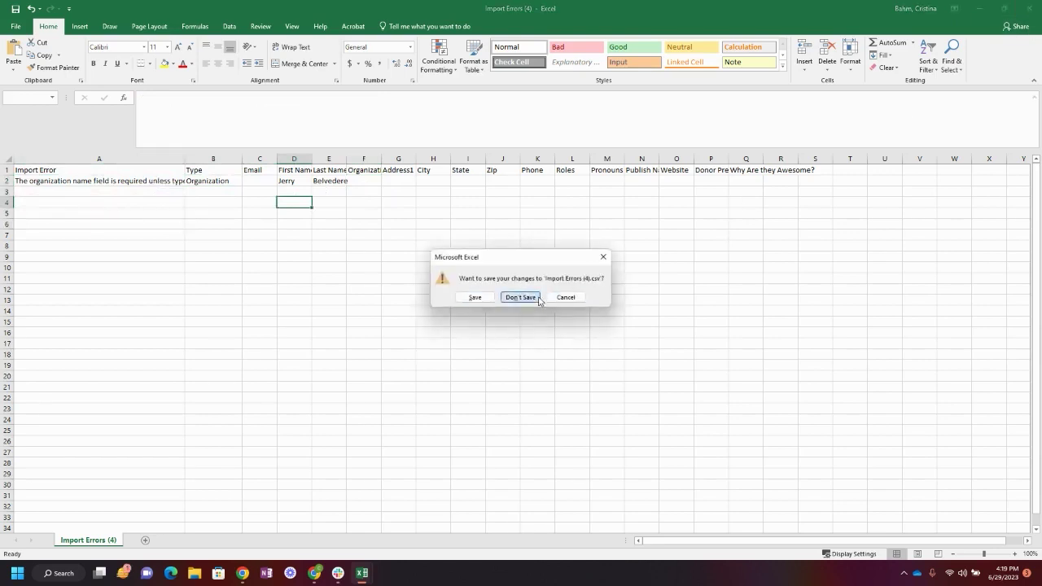
{"action": "left_click", "coordinate": [537, 298]}
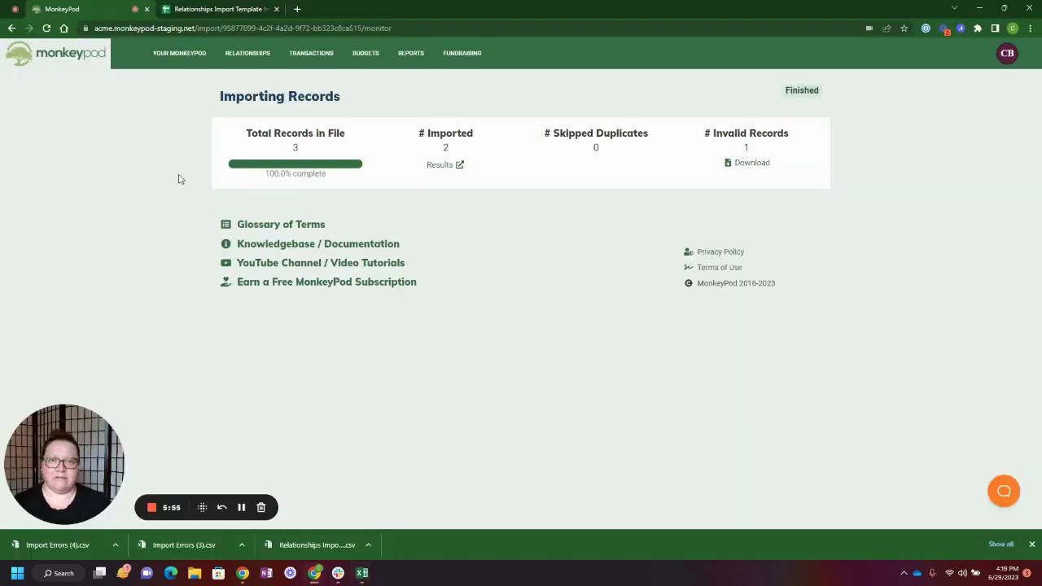
Browse the Pre-MonkeyPod and Current Transactions import tabs, ending on Other with Tags and Items
{"action": "left_click", "coordinate": [255, 59]}
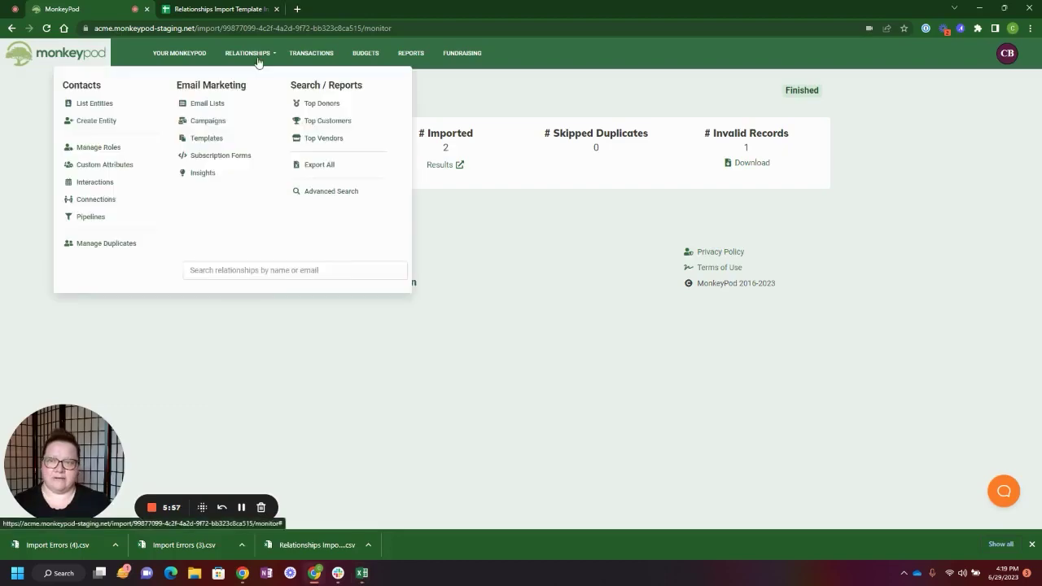
{"action": "left_click", "coordinate": [187, 55]}
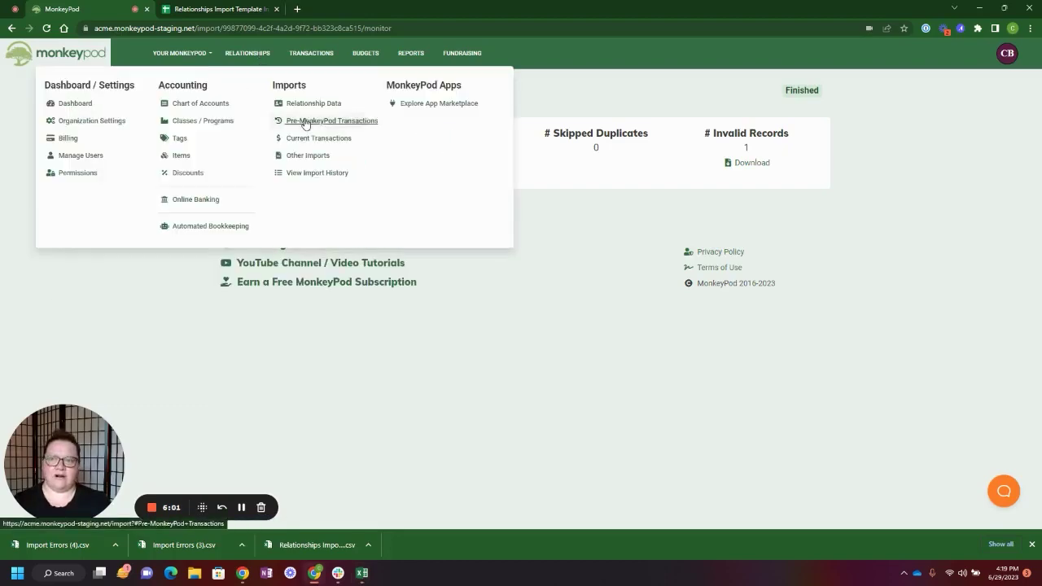
{"action": "left_click", "coordinate": [305, 122]}
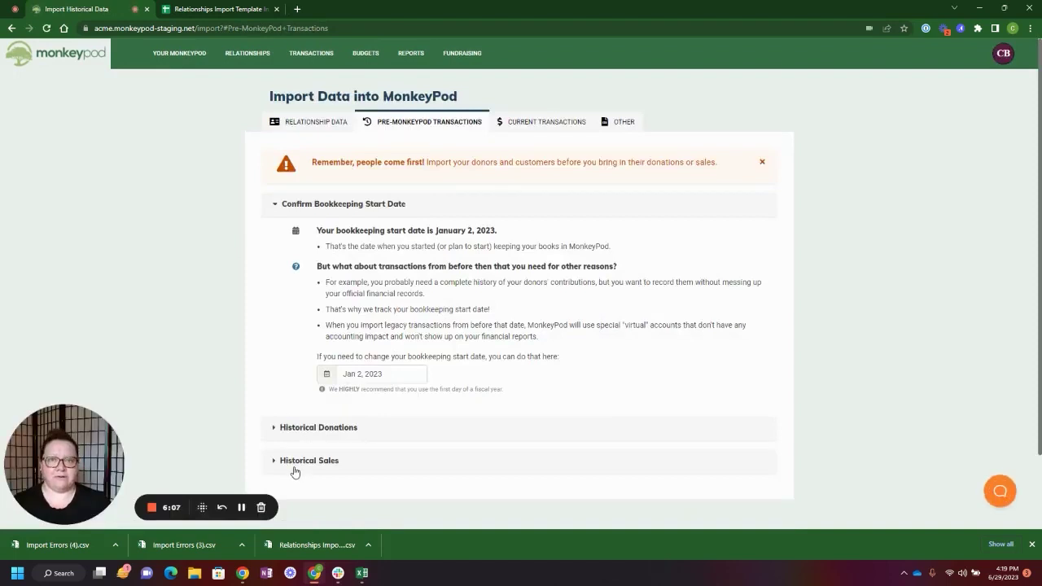
{"action": "left_click", "coordinate": [519, 127]}
{"action": "scroll", "coordinate": [214, 263], "scroll_direction": "down", "scroll_amount": 2}
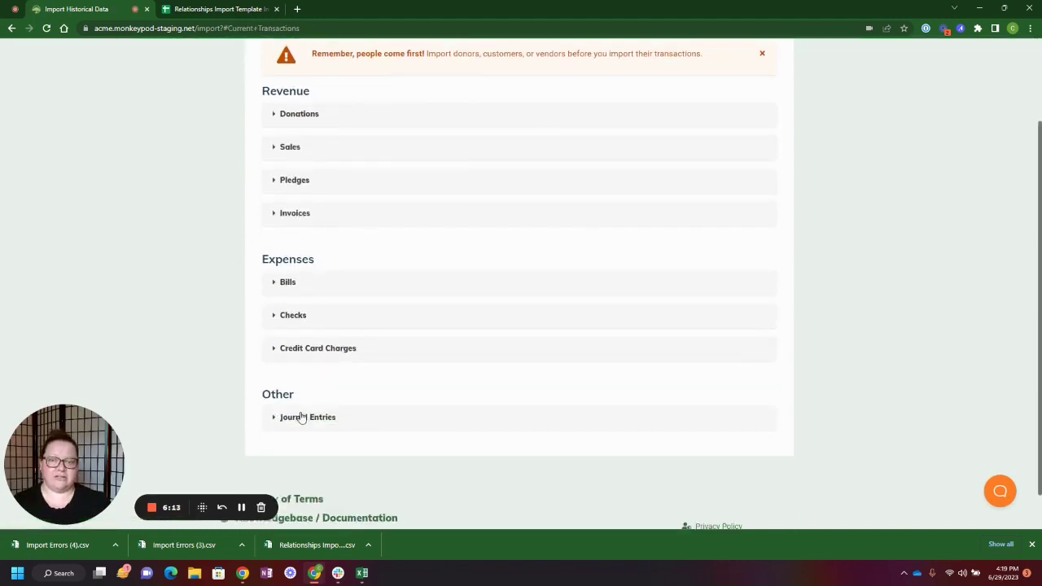
{"action": "scroll", "coordinate": [244, 373], "scroll_direction": "up", "scroll_amount": 2}
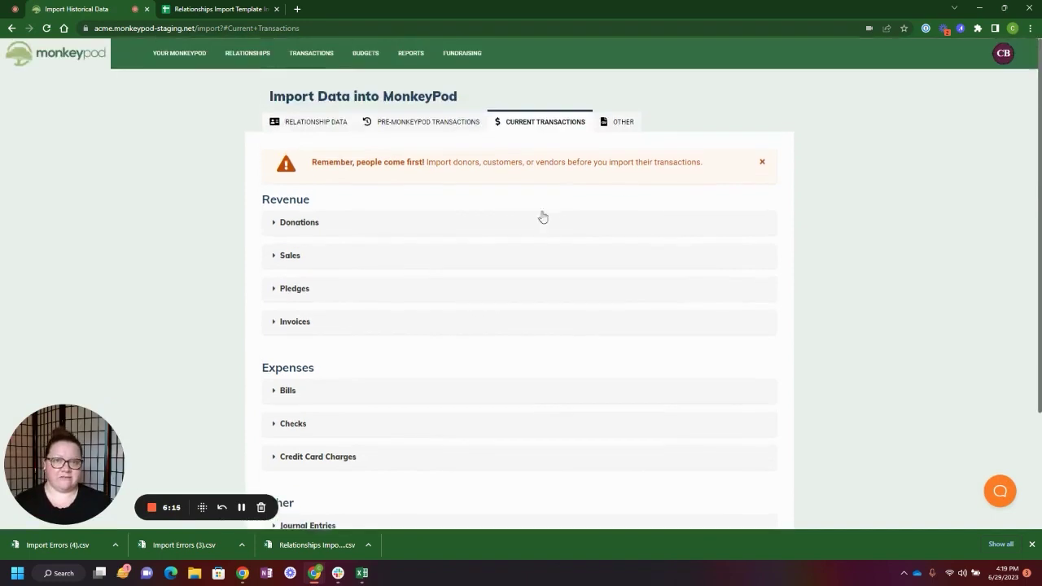
{"action": "left_click", "coordinate": [634, 131]}
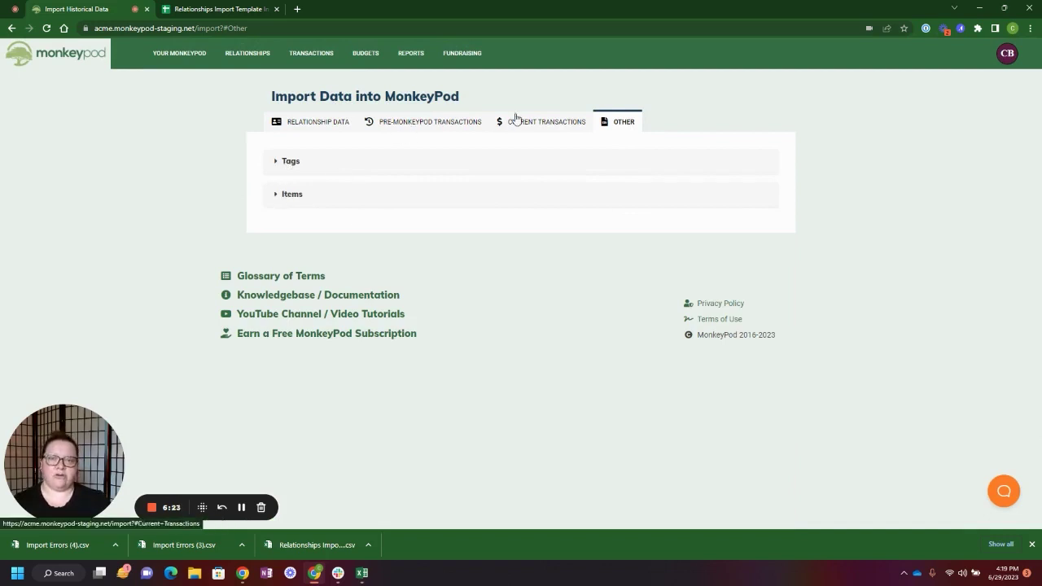
Search the help widget for 'Data', then switch to Ask and edit the message subject
{"action": "left_click", "coordinate": [1004, 491]}
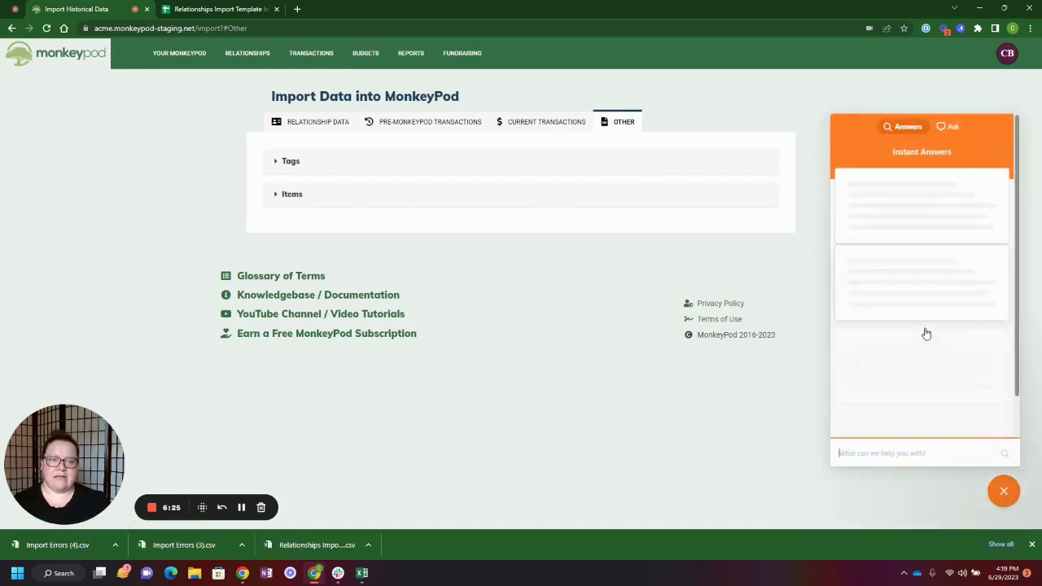
{"action": "left_click", "coordinate": [878, 454]}
{"action": "type", "text": "Data Migration"}
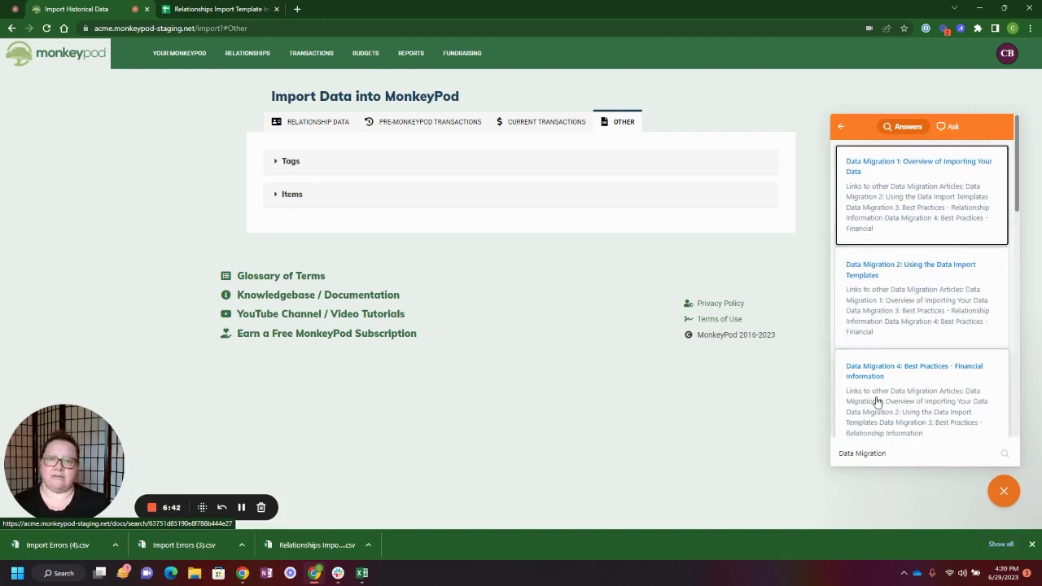
{"action": "left_click", "coordinate": [951, 129]}
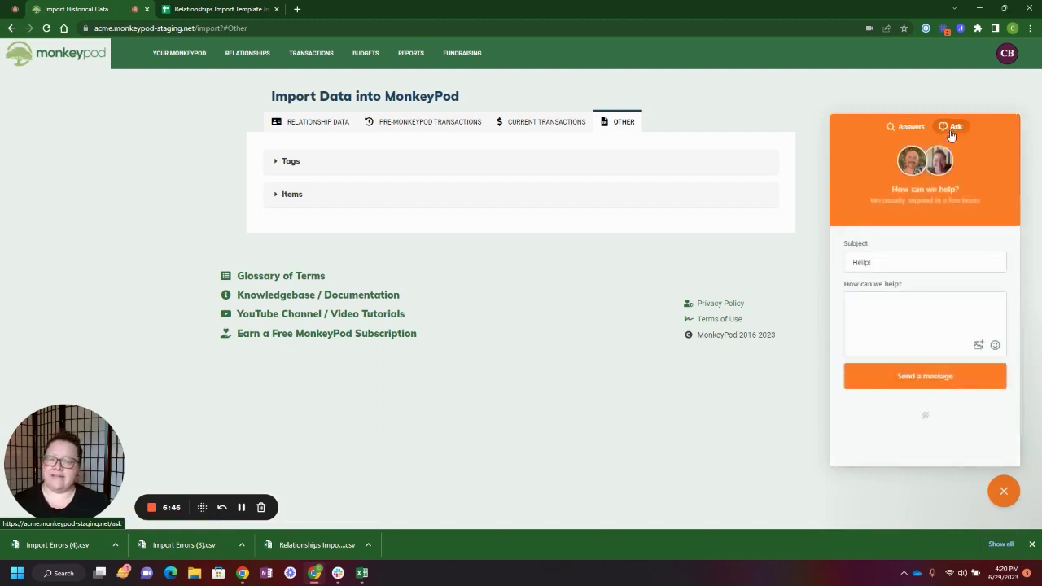
{"action": "left_click", "coordinate": [873, 264]}
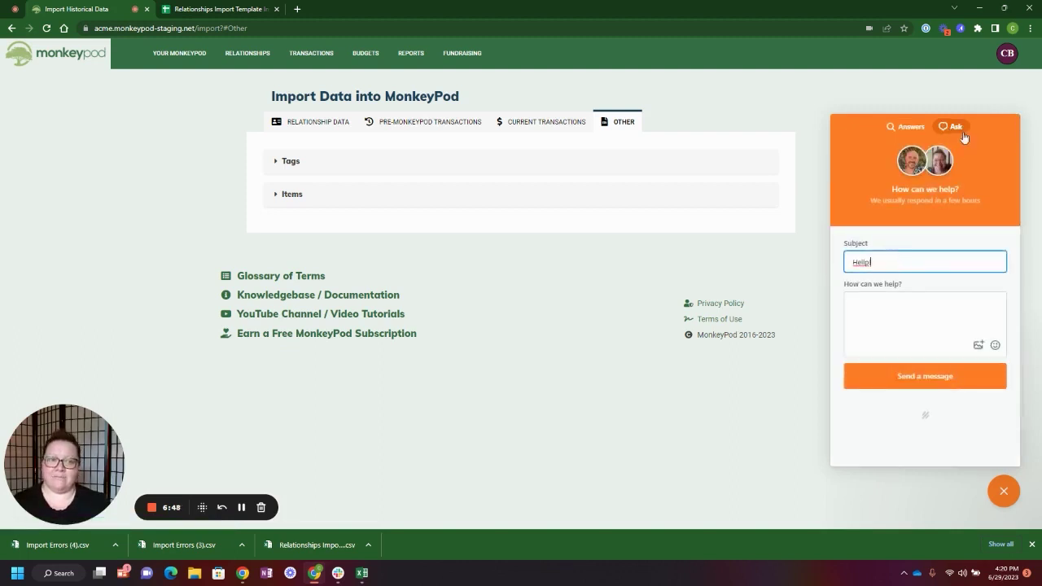